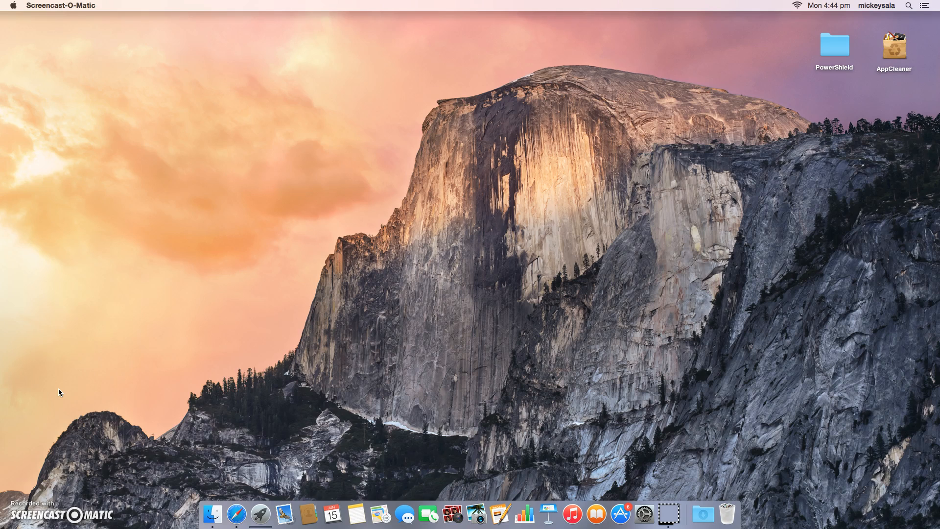
# - Switch to Safari and open the Download Area in the support section of the PowerShield website
pyautogui.click(231, 513)
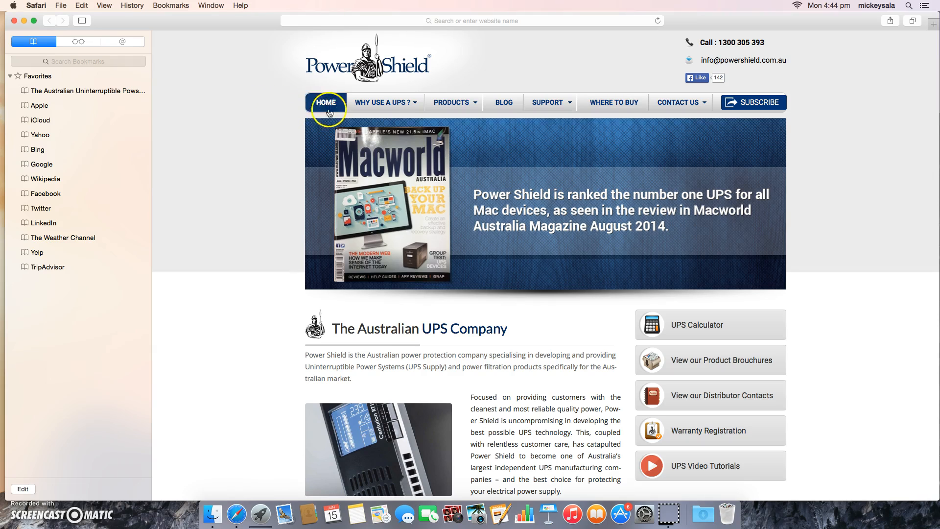
pyautogui.moveTo(466, 103)
pyautogui.moveTo(547, 103)
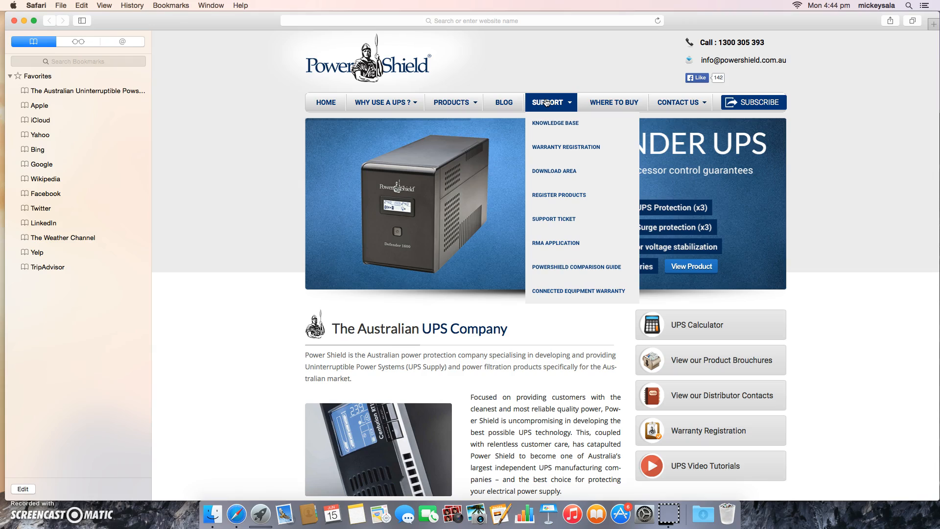
pyautogui.click(548, 172)
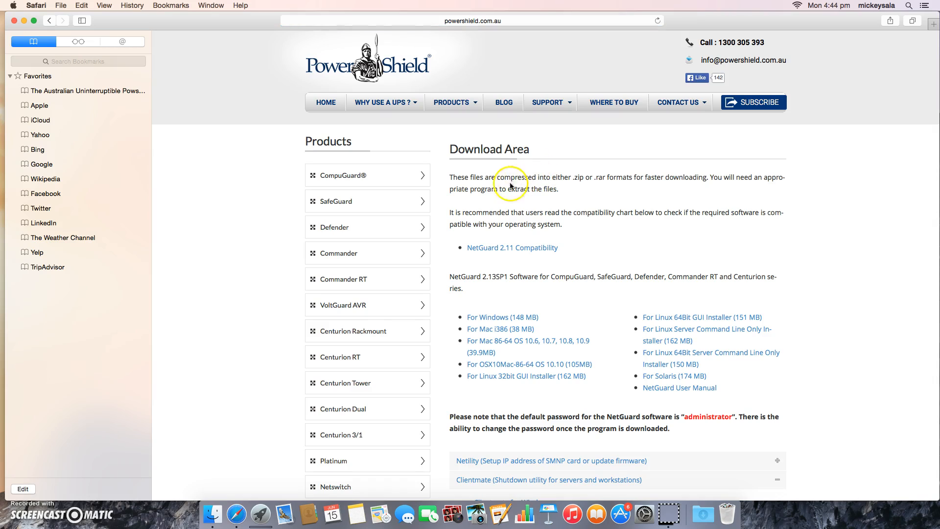
# - Download the NetGuard 2.13SP1 software package for OSX10Mac-86-64 OS 10.10
pyautogui.click(445, 263)
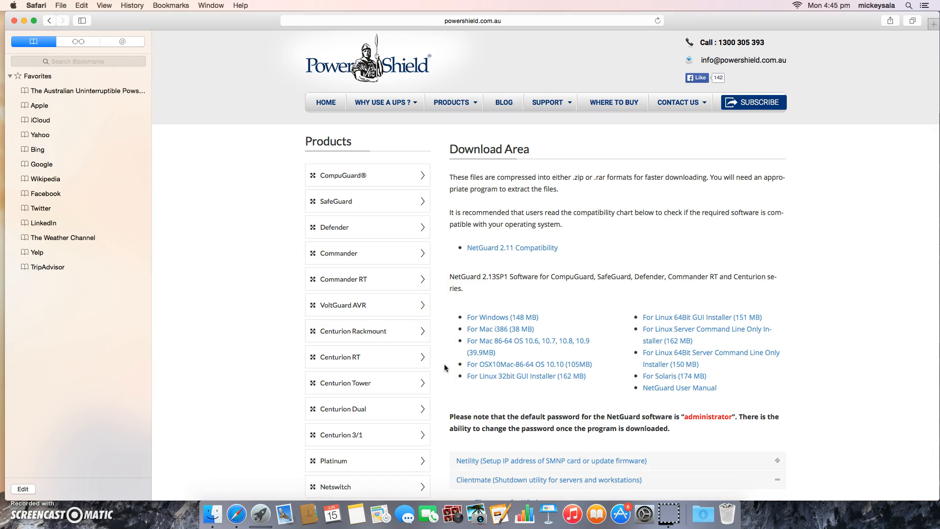
pyautogui.click(558, 369)
pyautogui.click(559, 369)
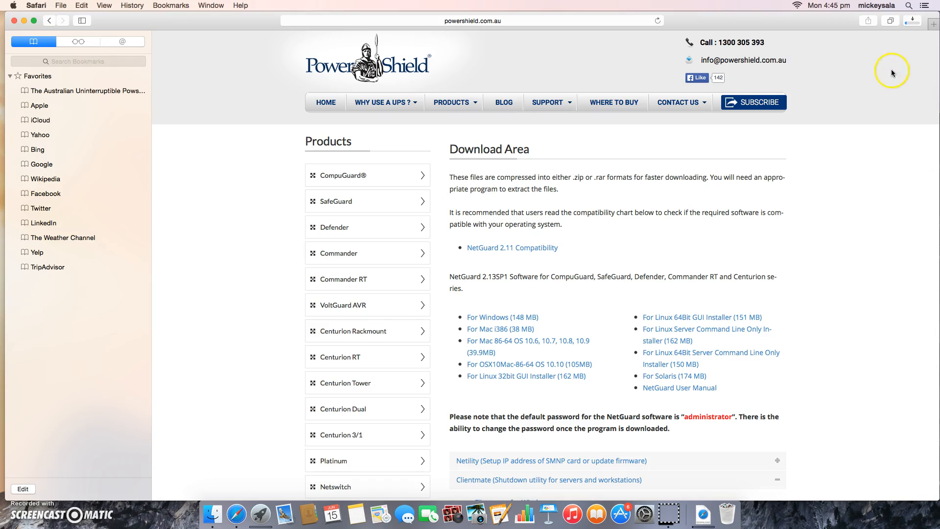
# - Open the downloaded OSX10Mac-86-64 folder in Finder and minimize the browser window
pyautogui.click(913, 21)
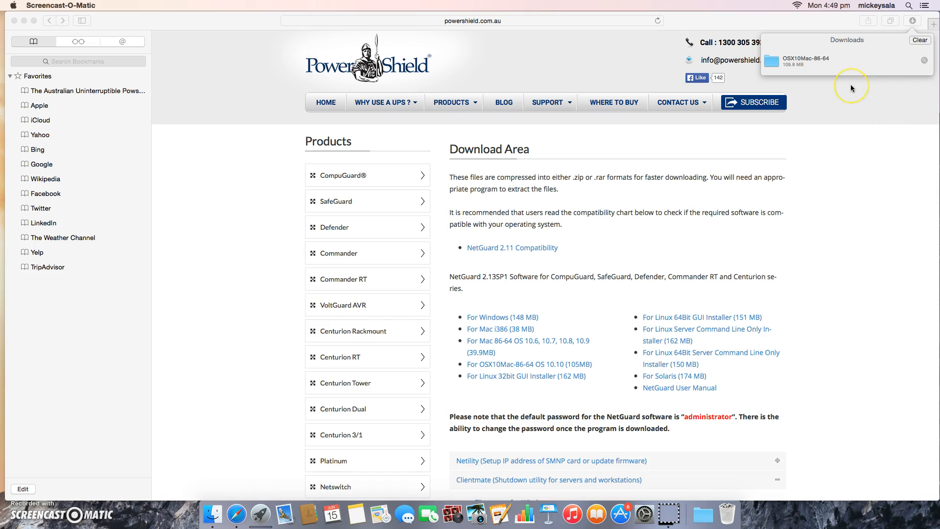
pyautogui.moveTo(827, 67); pyautogui.dragTo(796, 63)
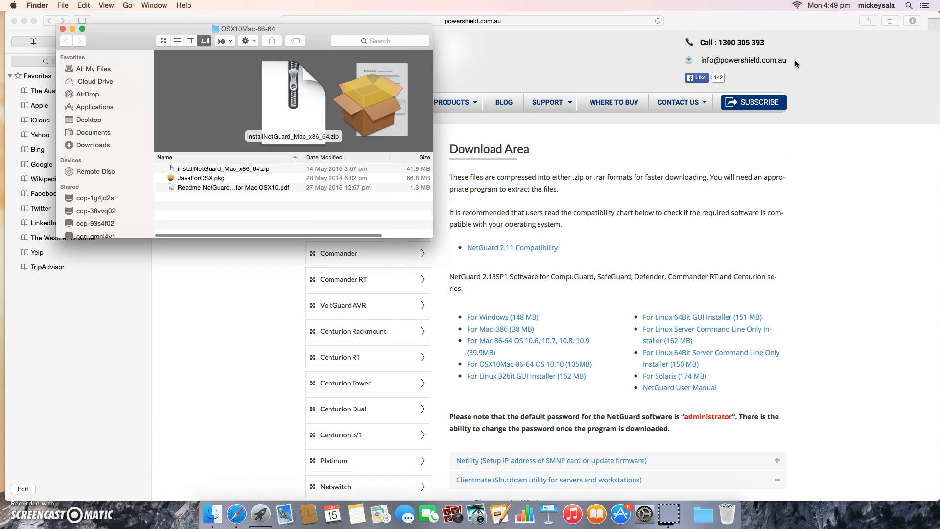
pyautogui.click(24, 21)
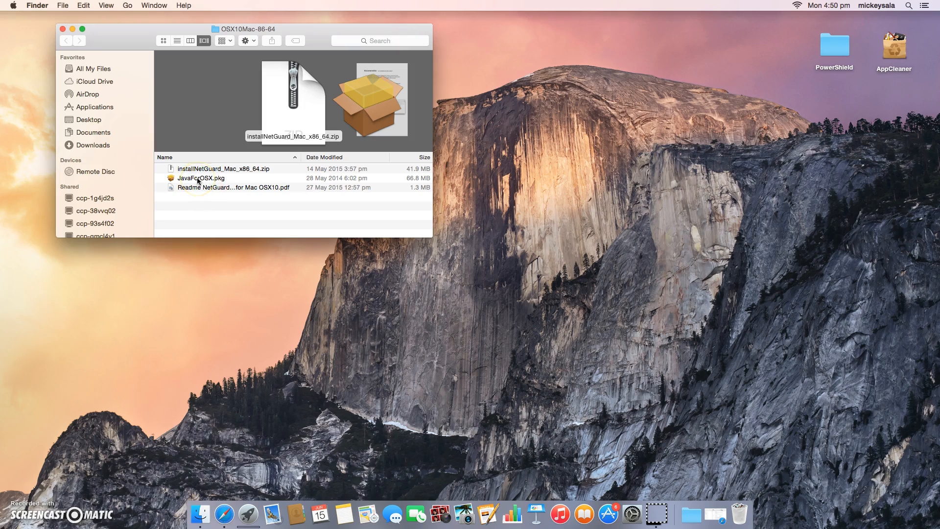
# - Launch the JavaForOSX.pkg installer, go past its introduction and read-me pages, and agree to the software license
pyautogui.doubleClick(198, 179)
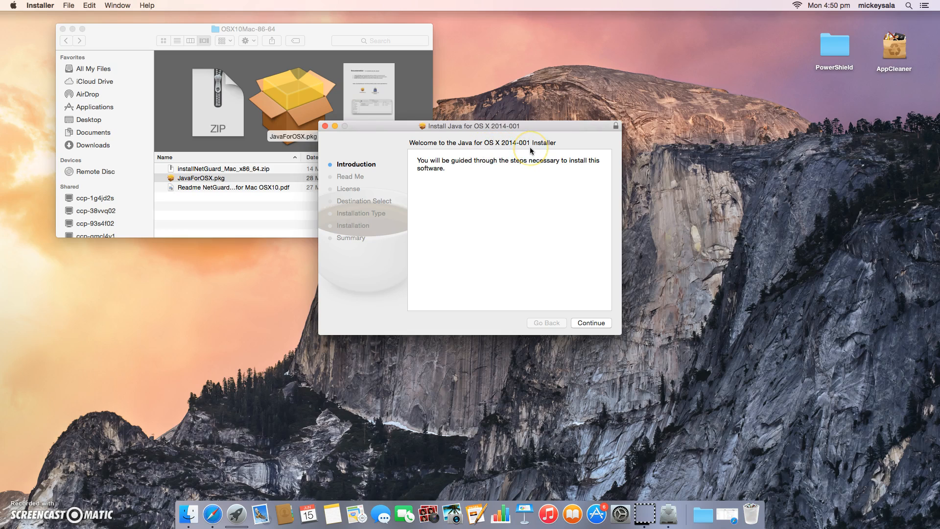
pyautogui.click(591, 323)
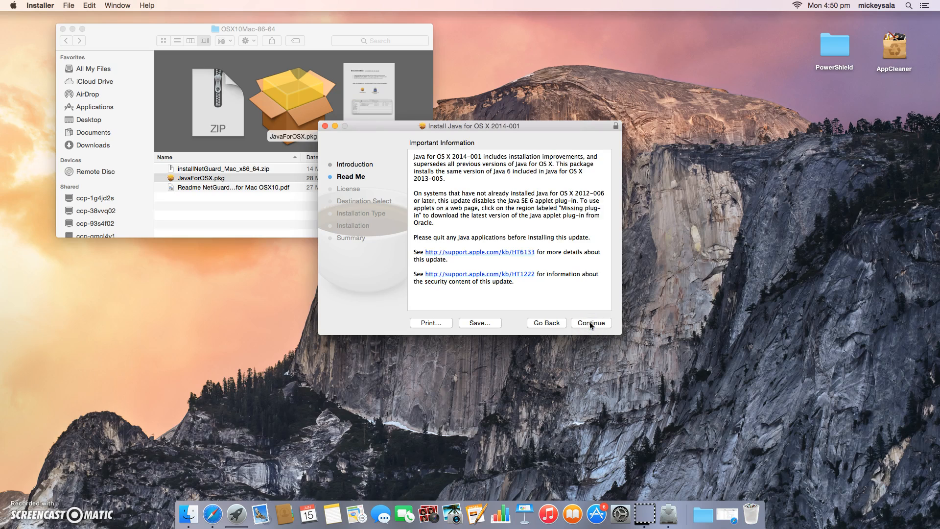
pyautogui.click(590, 321)
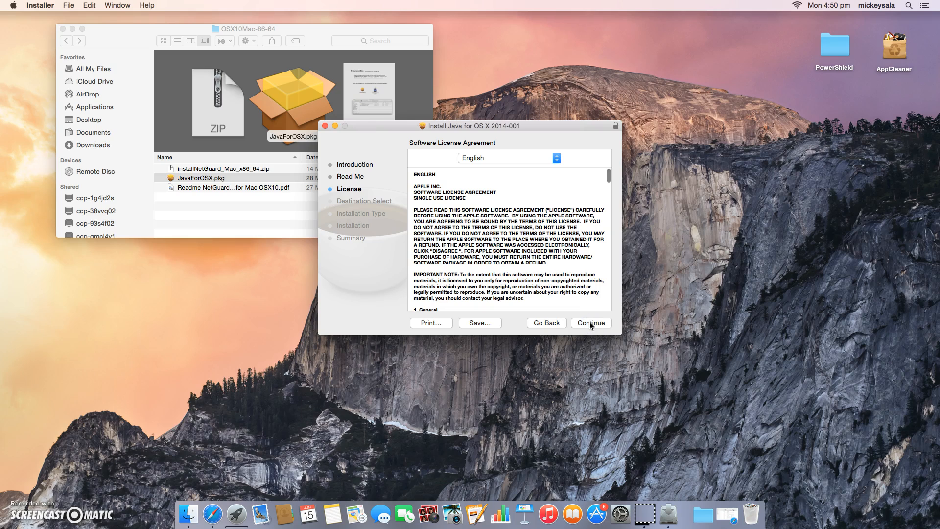
pyautogui.click(589, 321)
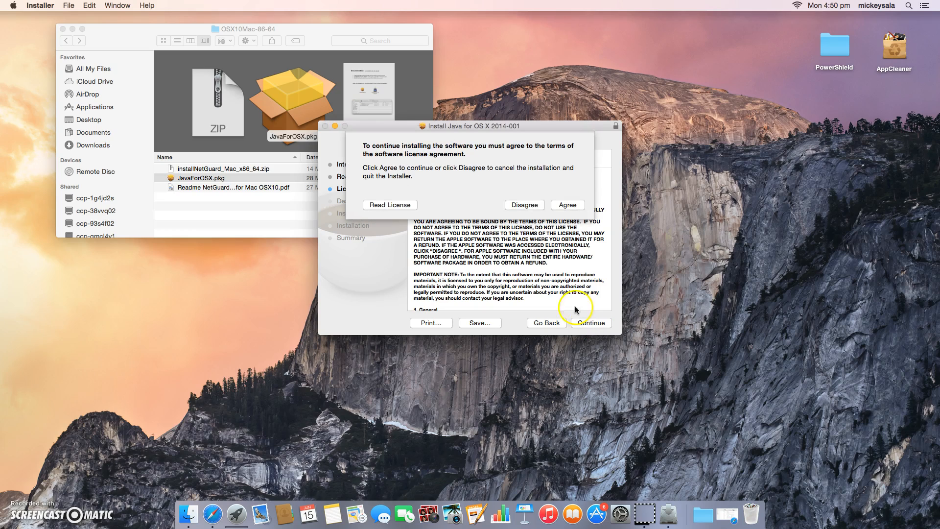
pyautogui.click(571, 206)
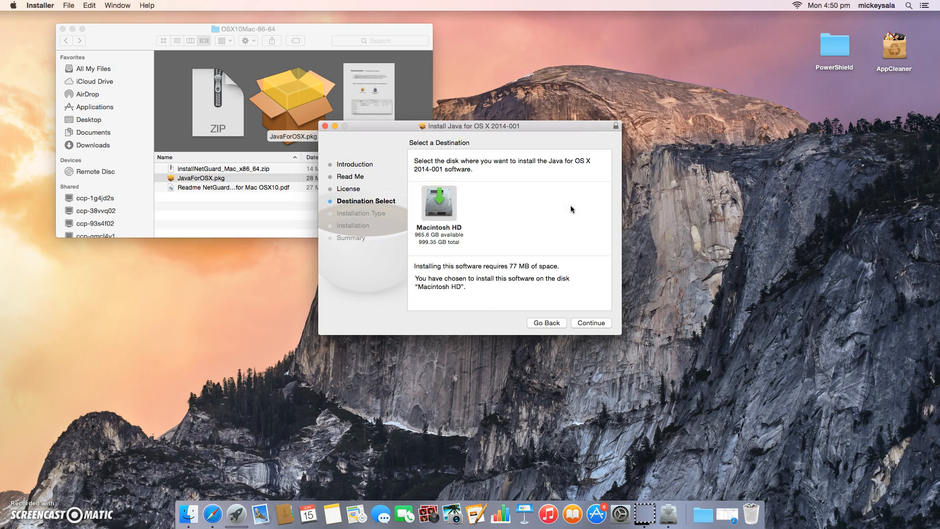
# - Run the standard Java installation on Macintosh HD, authorizing it with the account password, and close the installer
pyautogui.click(587, 322)
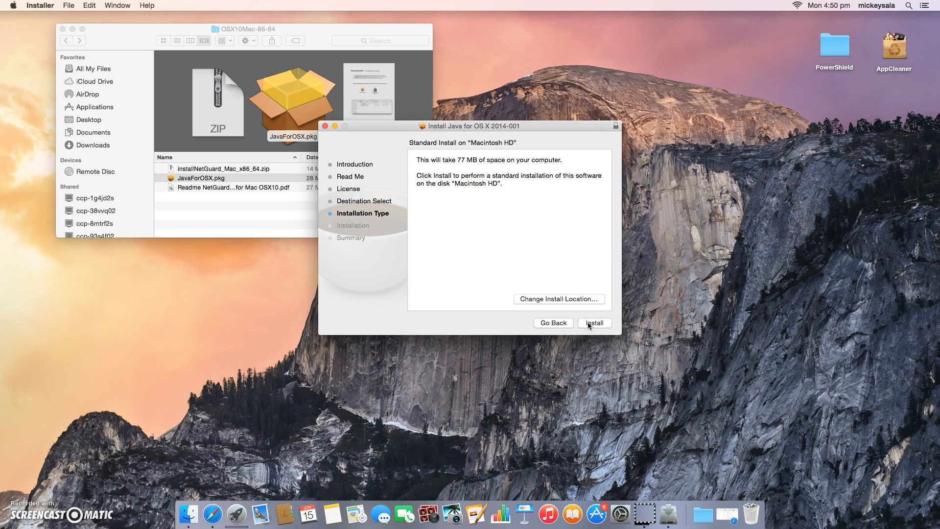
pyautogui.click(588, 323)
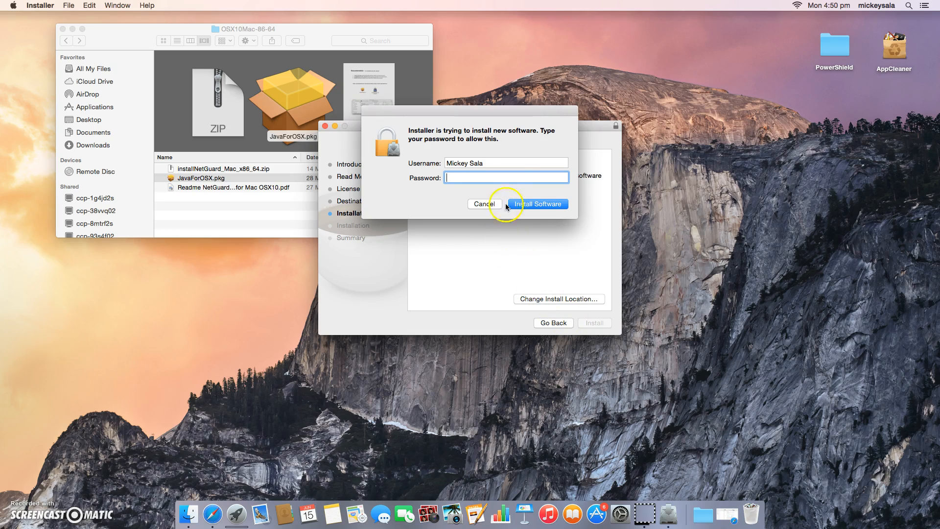
pyautogui.click(509, 175)
pyautogui.write('••••••••')
pyautogui.press('Return')
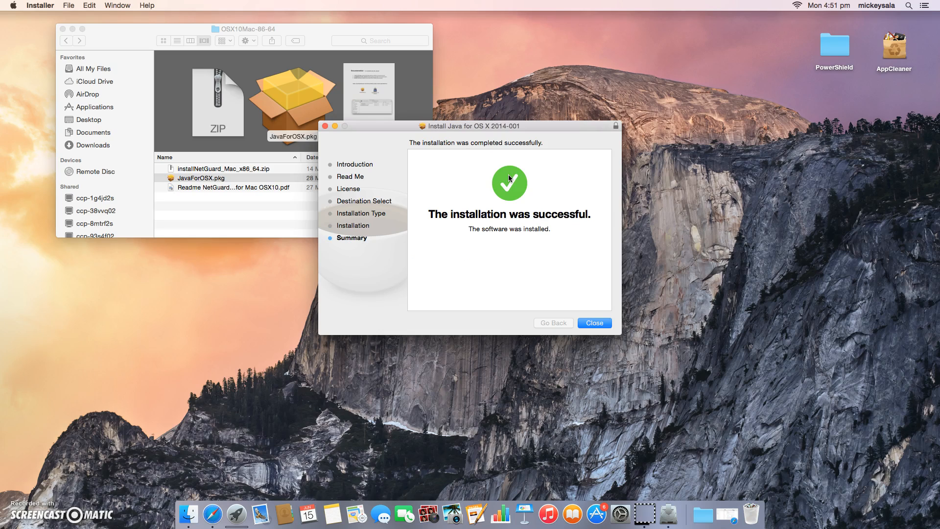
pyautogui.click(606, 323)
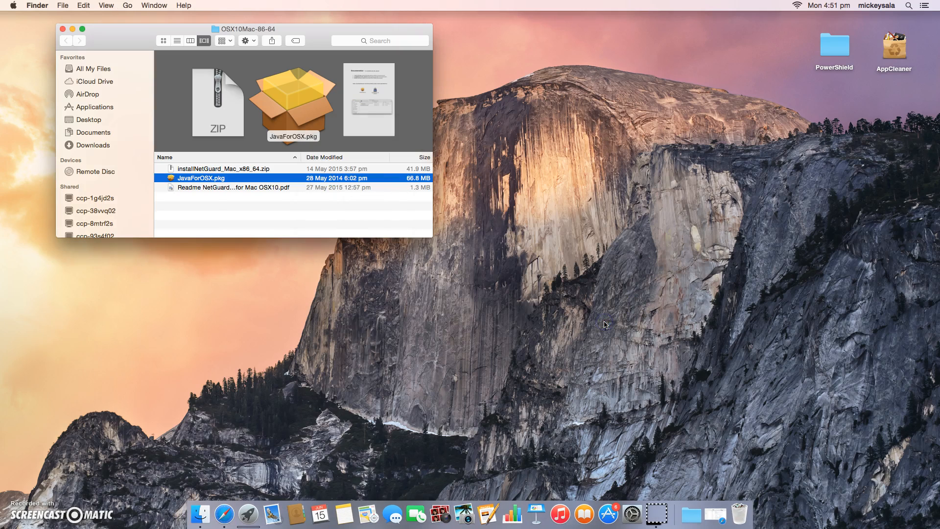
# - Extract installNetGuard_Mac_x86_64.zip and open the extracted installer, allowing the application downloaded from the Internet to run
pyautogui.click(215, 169)
pyautogui.doubleClick(215, 169)
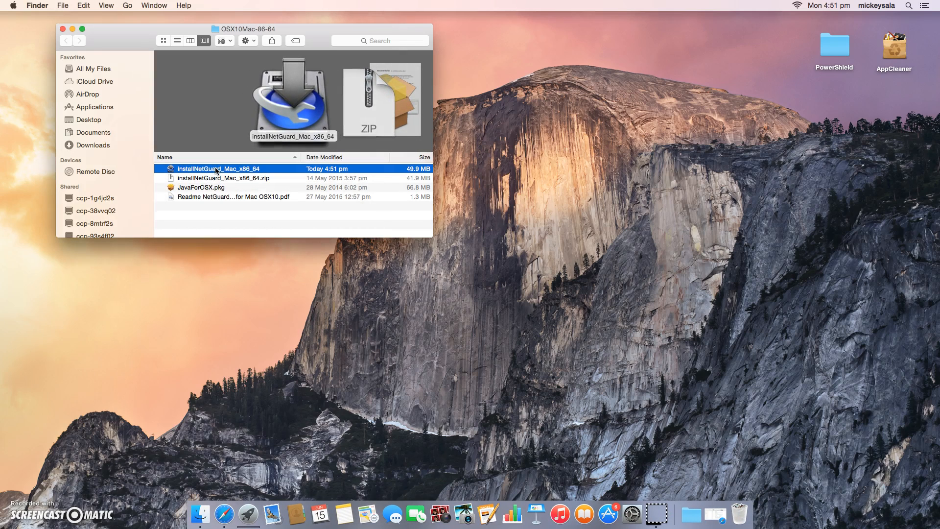
pyautogui.doubleClick(216, 169)
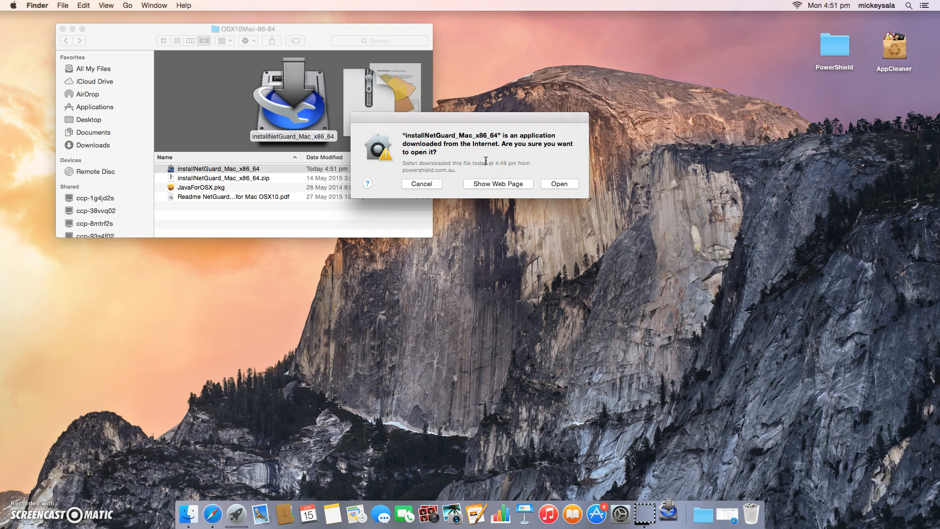
pyautogui.click(557, 185)
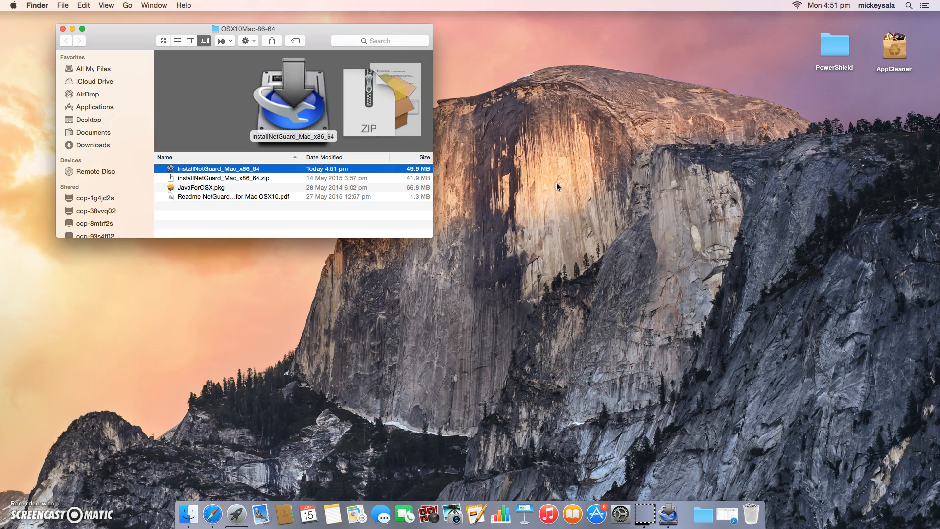
# - Minimize the Finder window and start the NetGuard setup with English as the language
pyautogui.moveTo(317, 45); pyautogui.dragTo(275, 28)
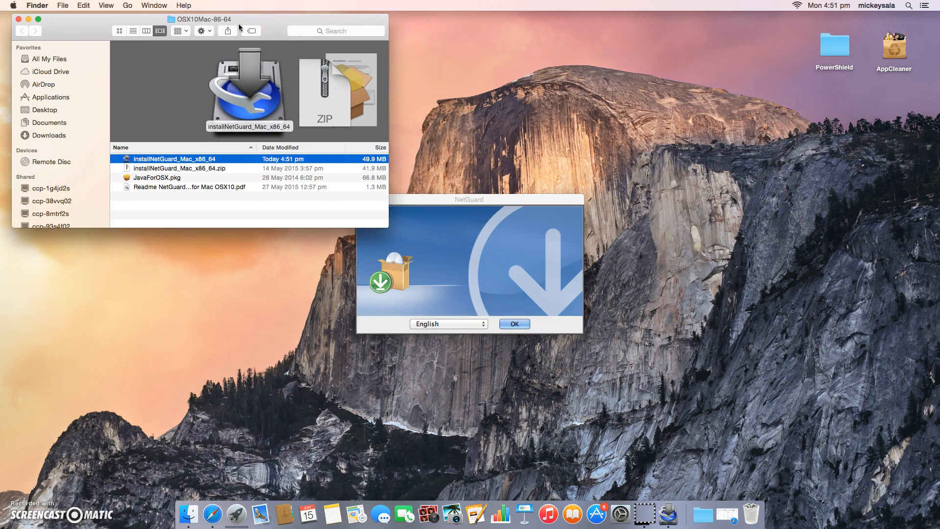
pyautogui.click(29, 19)
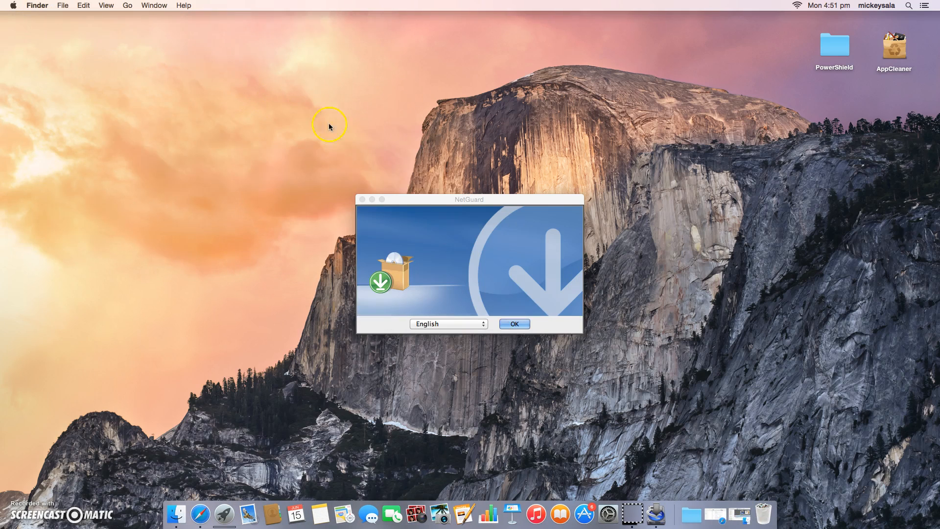
pyautogui.moveTo(441, 201); pyautogui.dragTo(427, 137)
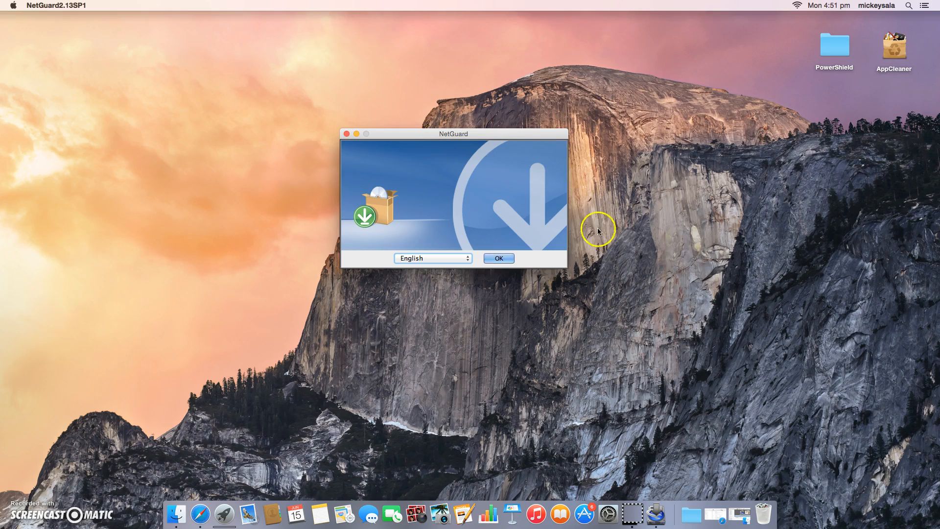
pyautogui.click(506, 260)
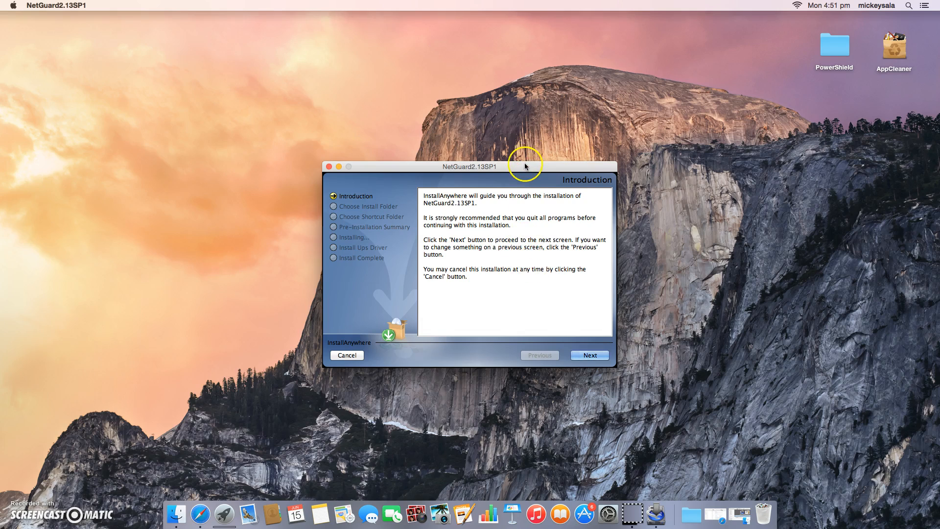
# - Install NetGuard2.13SP1 in the default Applications folder on Macintosh HD, with its alias on the Desktop
pyautogui.moveTo(525, 166); pyautogui.dragTo(495, 108)
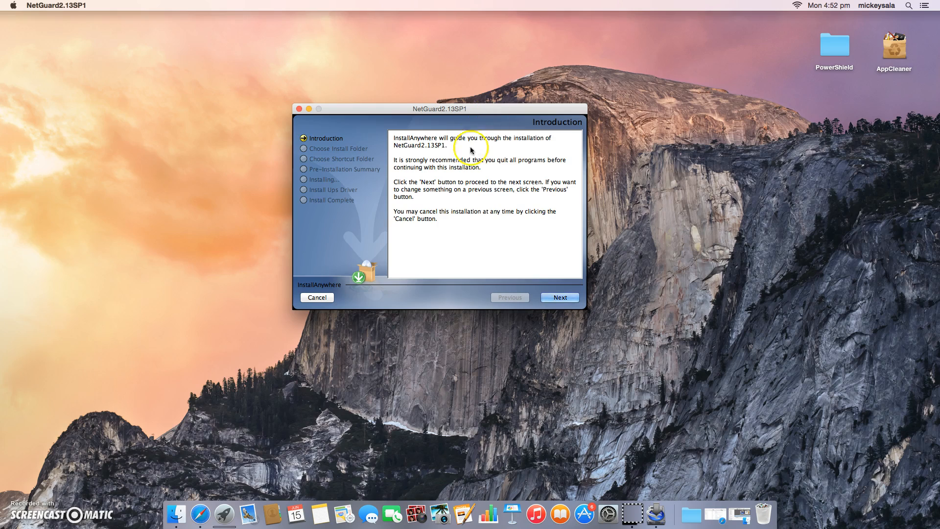
pyautogui.click(559, 297)
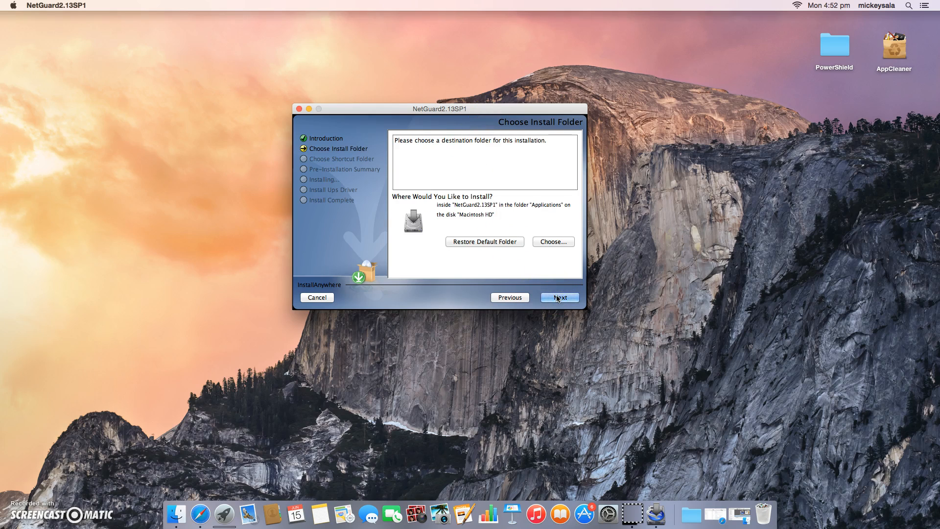
pyautogui.click(557, 299)
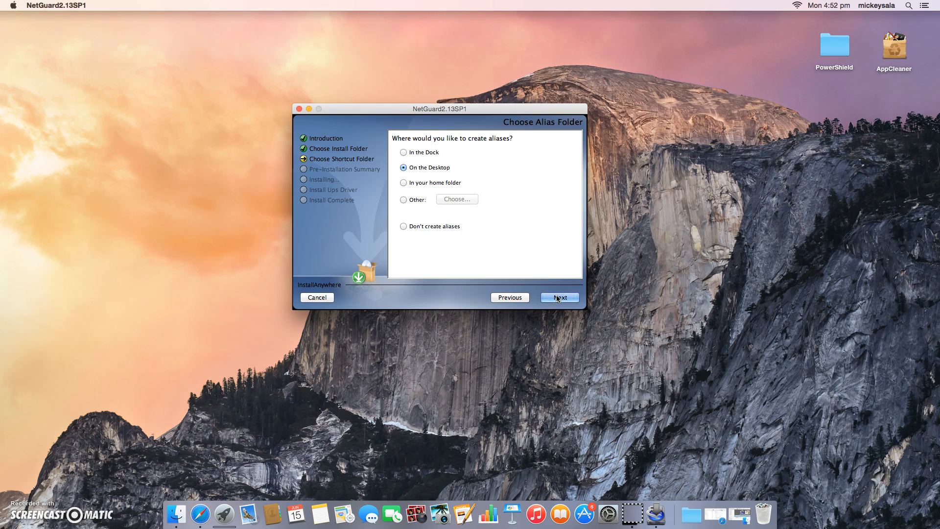
pyautogui.click(558, 299)
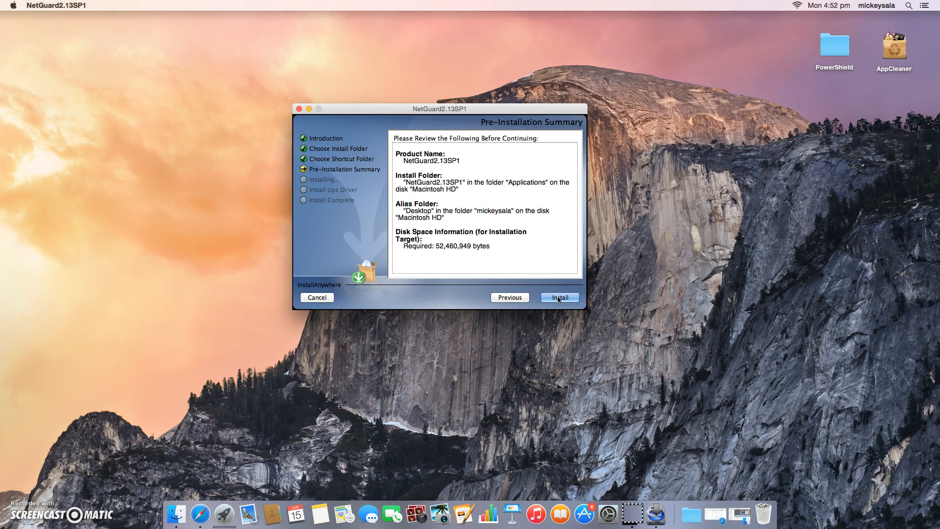
pyautogui.click(558, 297)
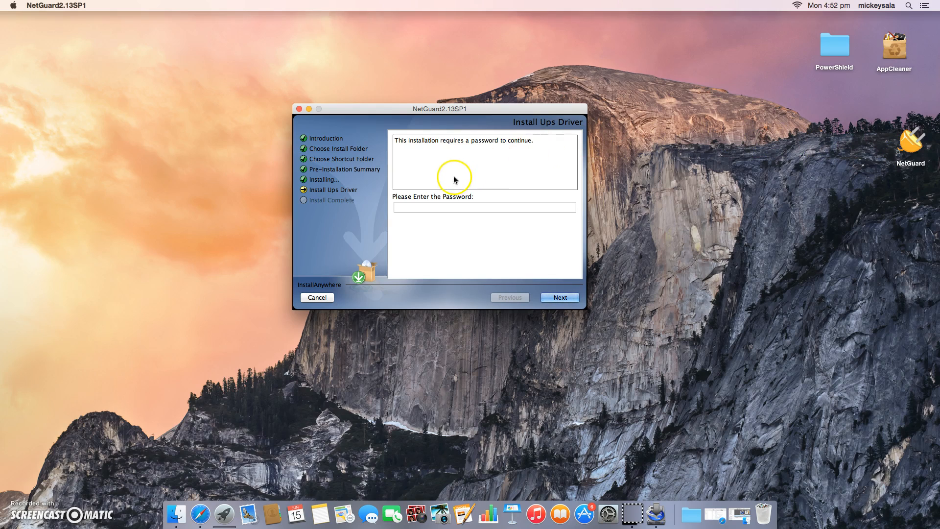
# - Enter the installation password to install the UPS driver, and finish the NetGuard setup
pyautogui.click(439, 208)
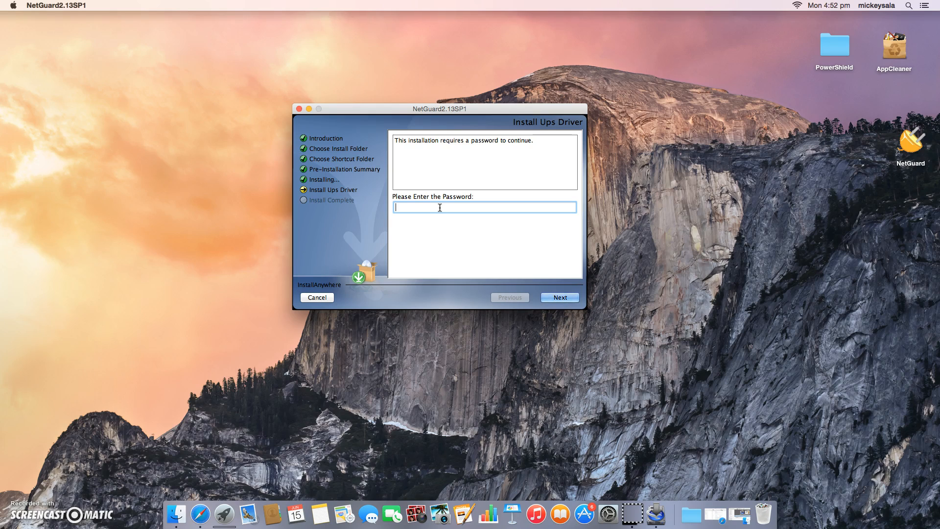
pyautogui.write('********')
pyautogui.click(572, 298)
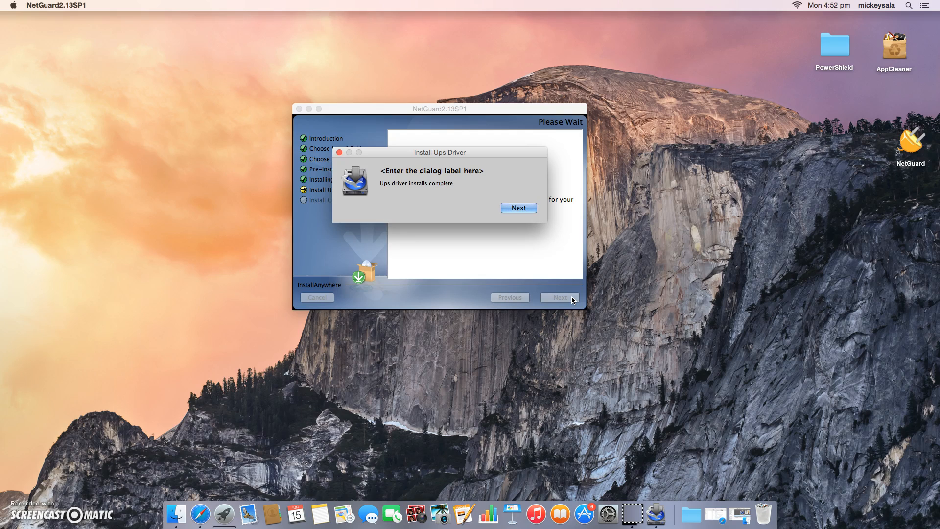
pyautogui.click(519, 208)
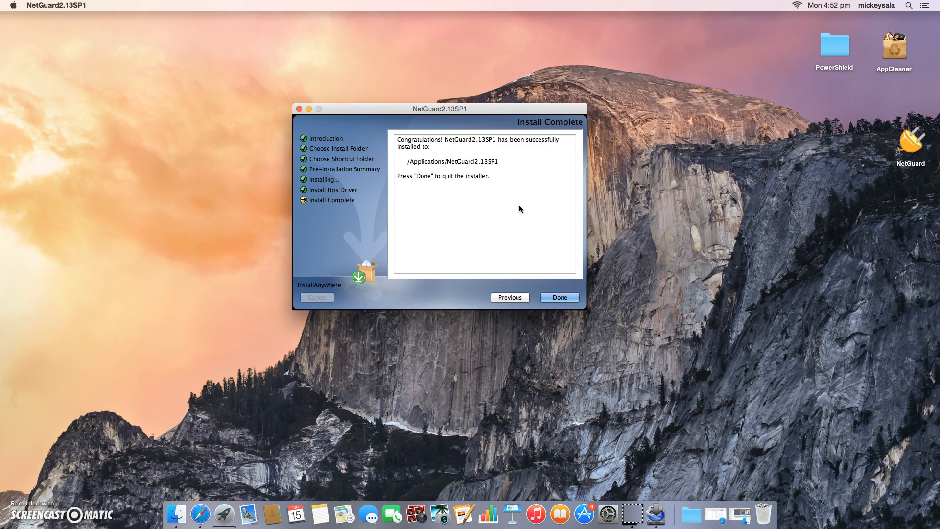
pyautogui.click(563, 299)
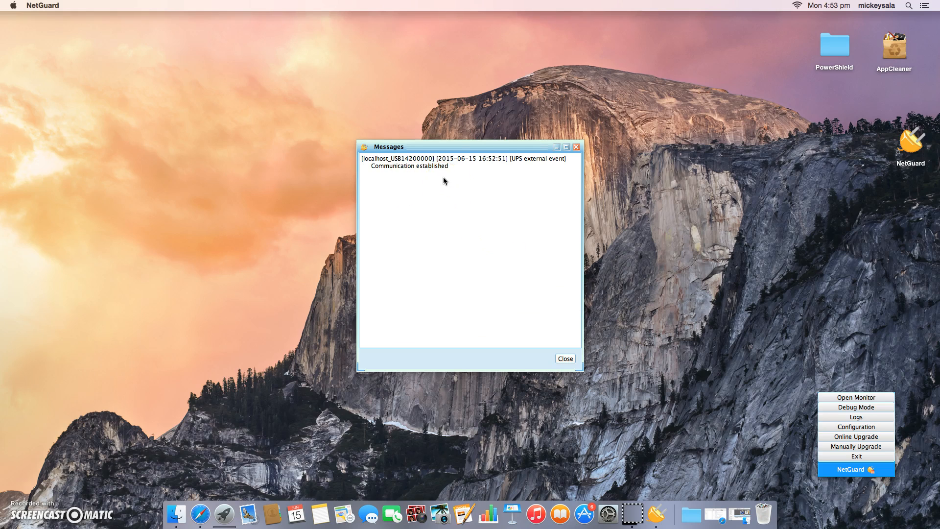
# - Move the Messages window aside and open the NetGuard monitor in the browser
pyautogui.moveTo(490, 148); pyautogui.dragTo(838, 32)
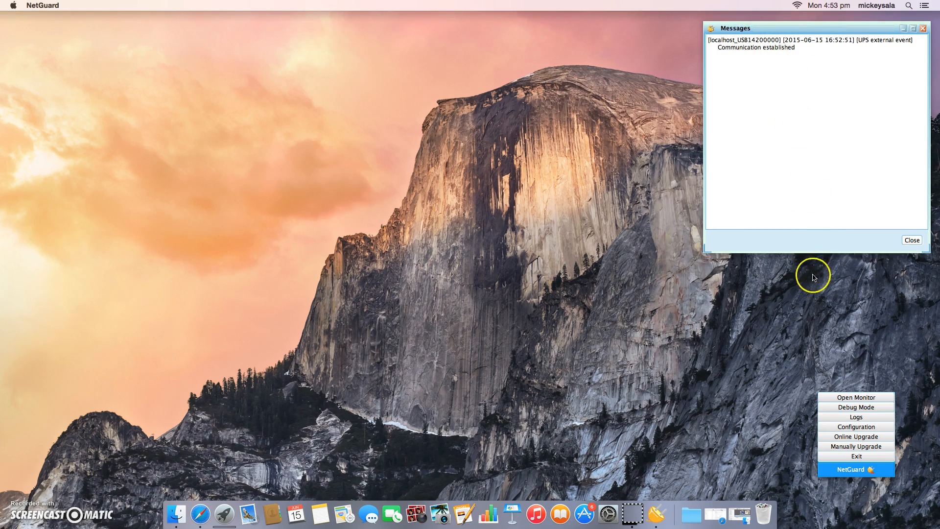
pyautogui.click(858, 397)
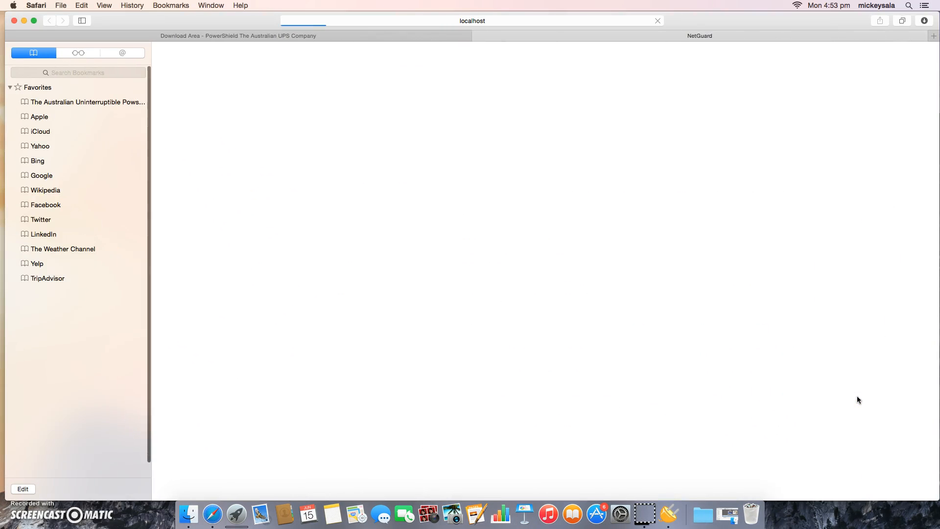